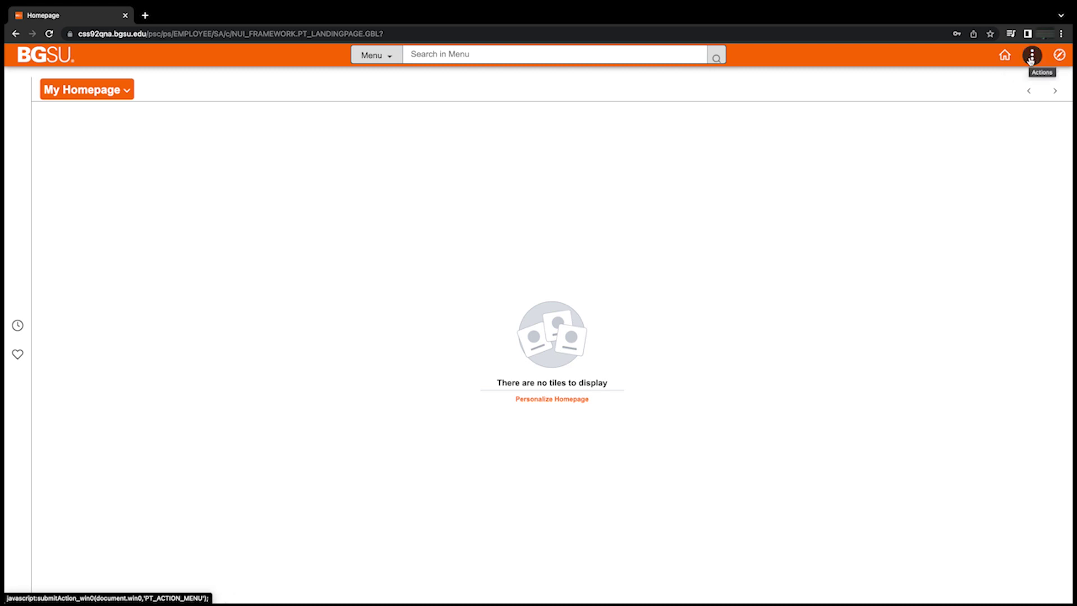
pyautogui.click(1031, 56)
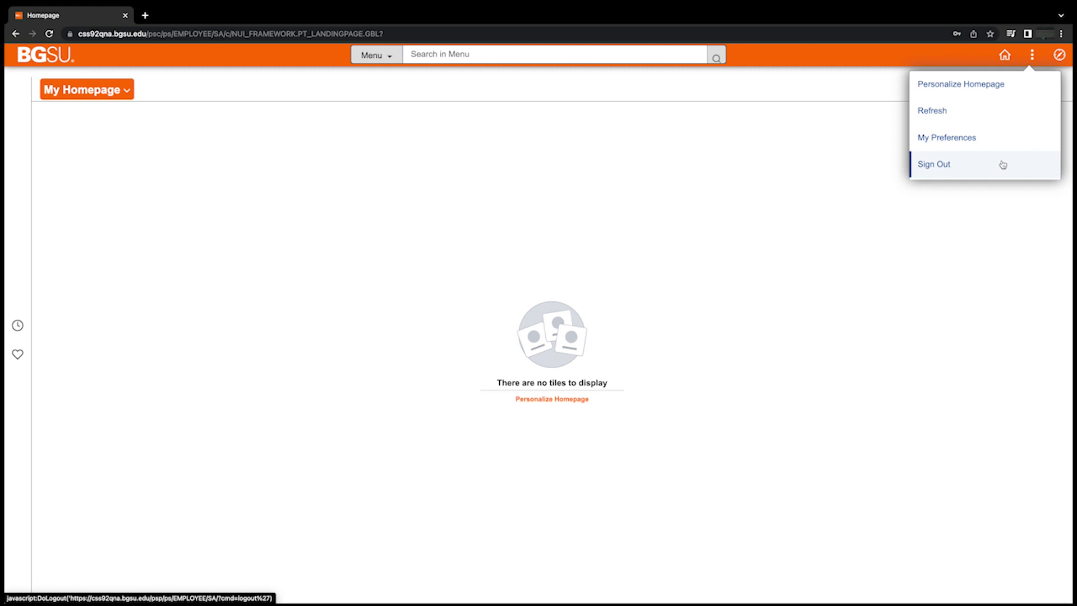
pyautogui.click(969, 212)
pyautogui.click(1037, 55)
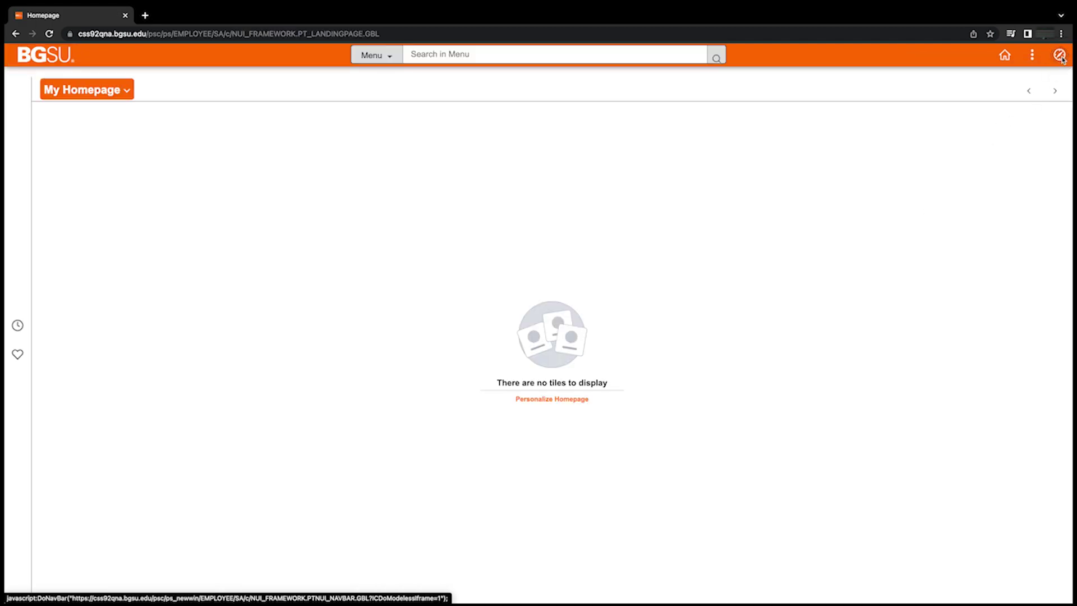
pyautogui.click(1060, 56)
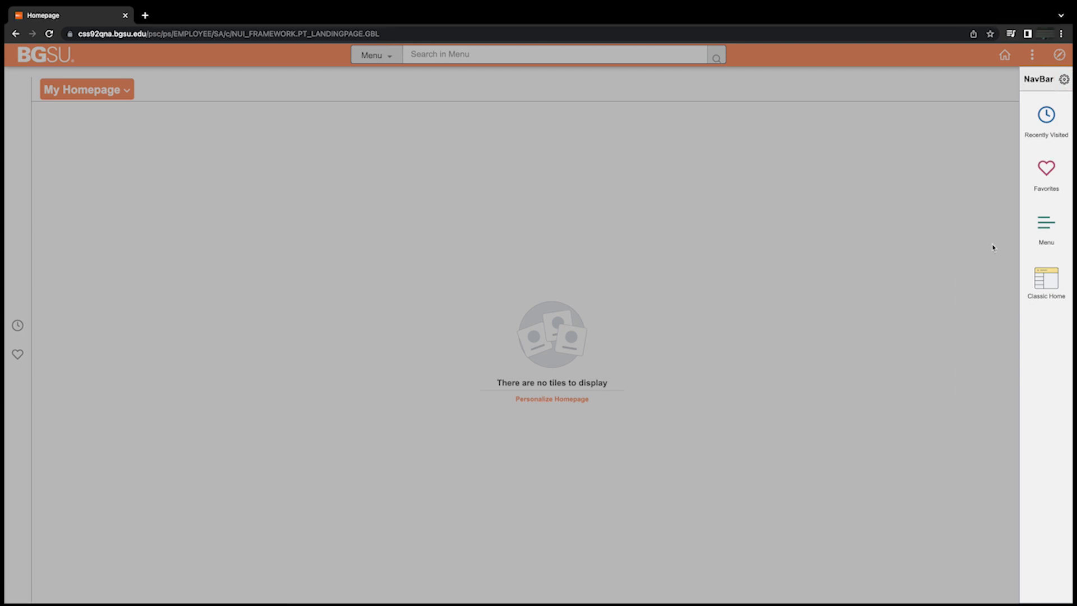
# - Navigate Menu > BGSU Menu > Financial Aid > Self Service > Projected Scholarship Renewal
pyautogui.click(1036, 240)
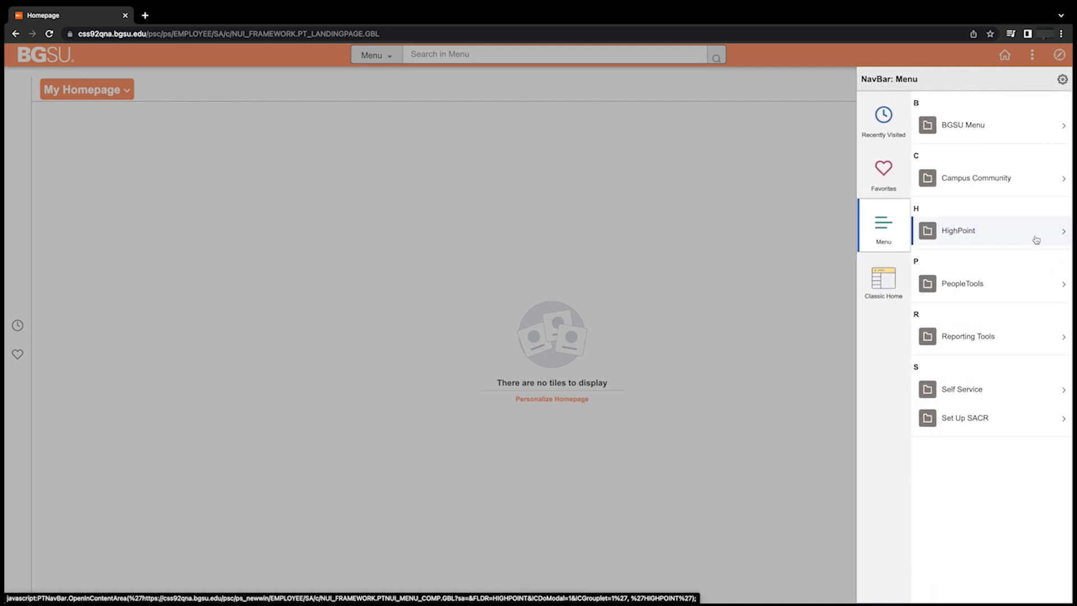
pyautogui.click(1024, 135)
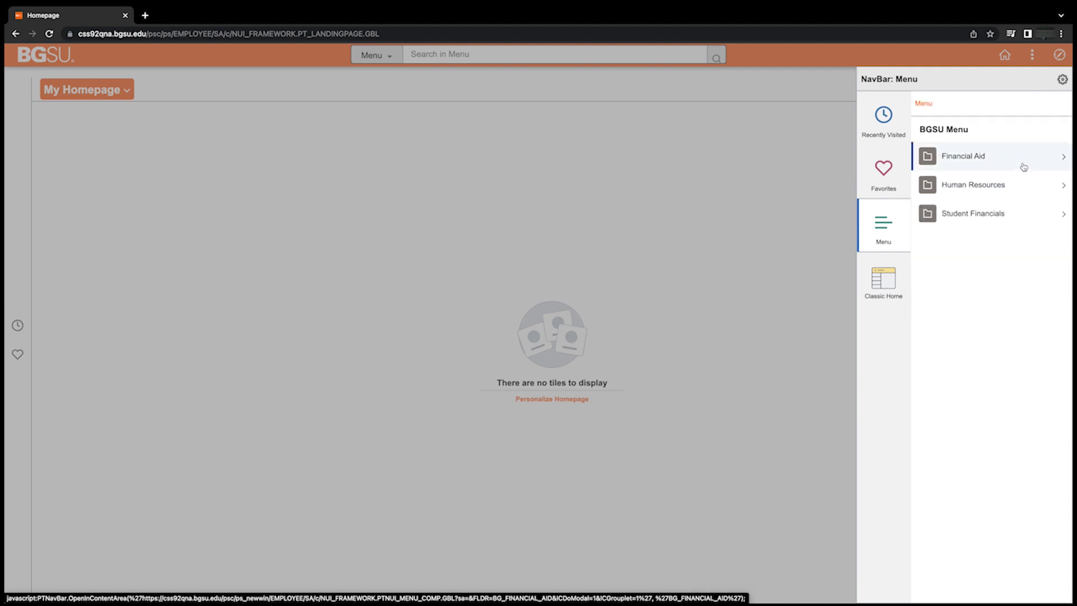
pyautogui.click(1024, 167)
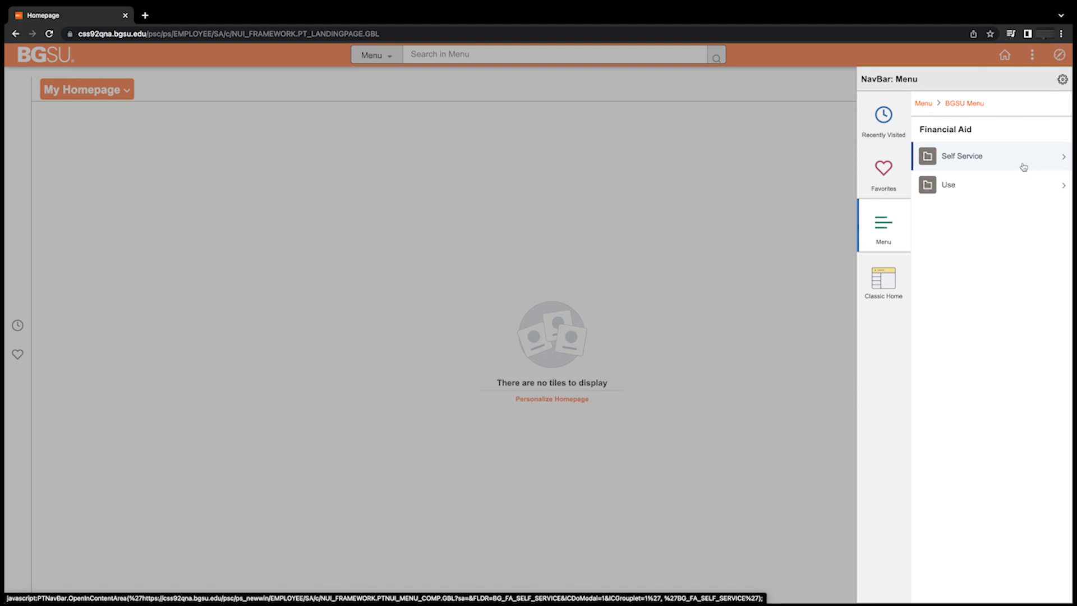
pyautogui.click(1025, 167)
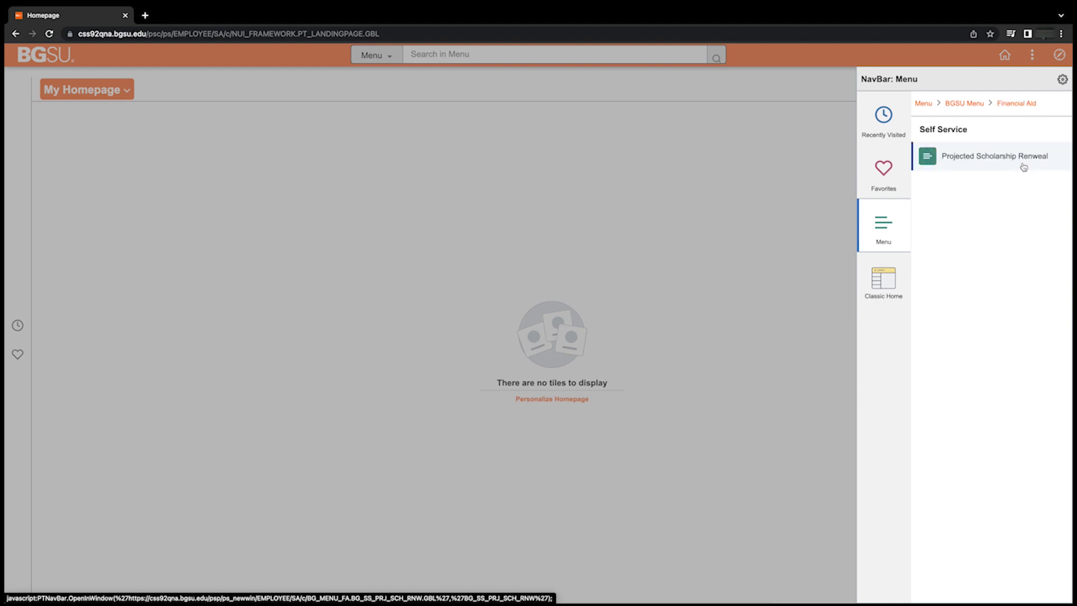
pyautogui.click(1024, 166)
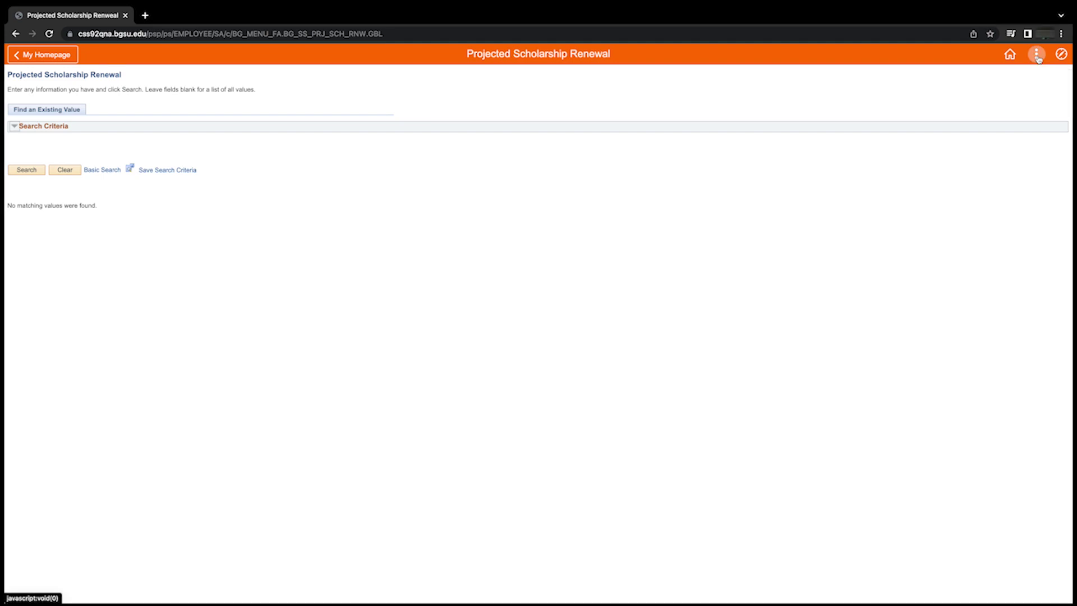
# - Choose Add To Homepage from the page's Actions menu
pyautogui.click(1037, 58)
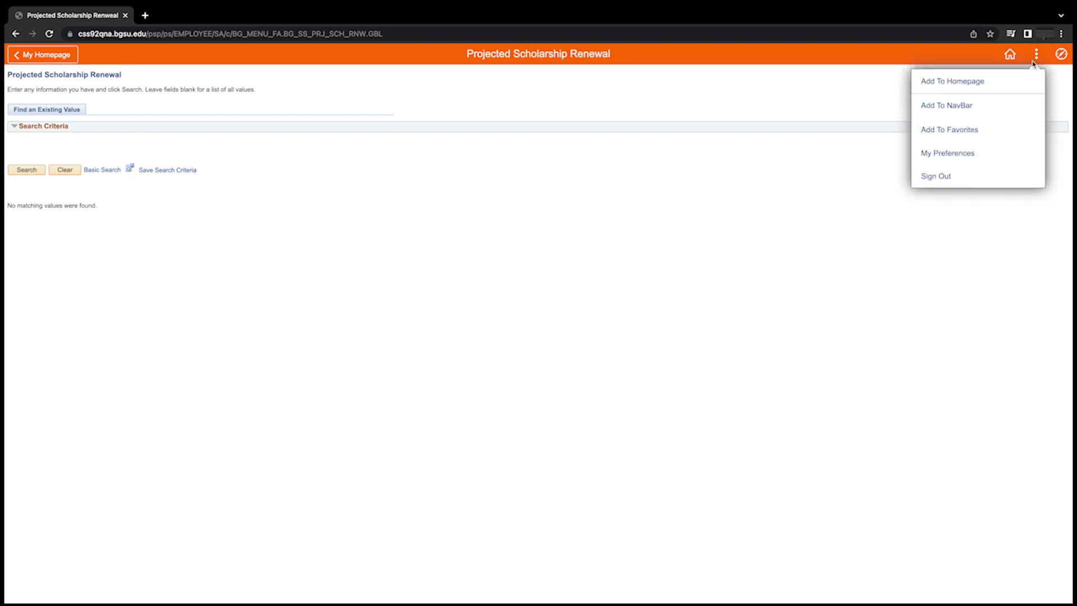
pyautogui.click(974, 91)
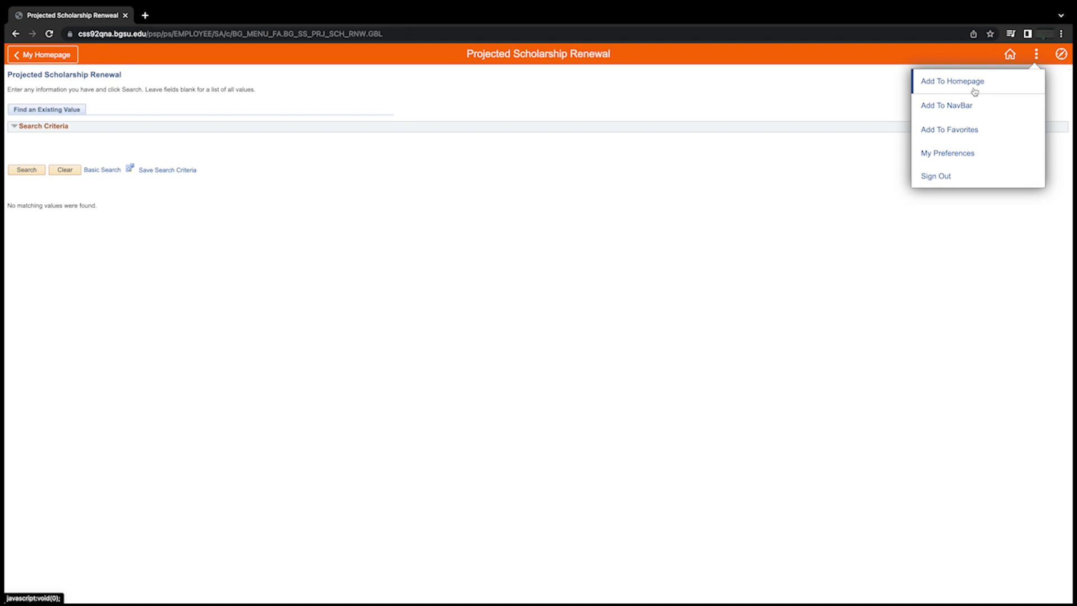
pyautogui.click(975, 91)
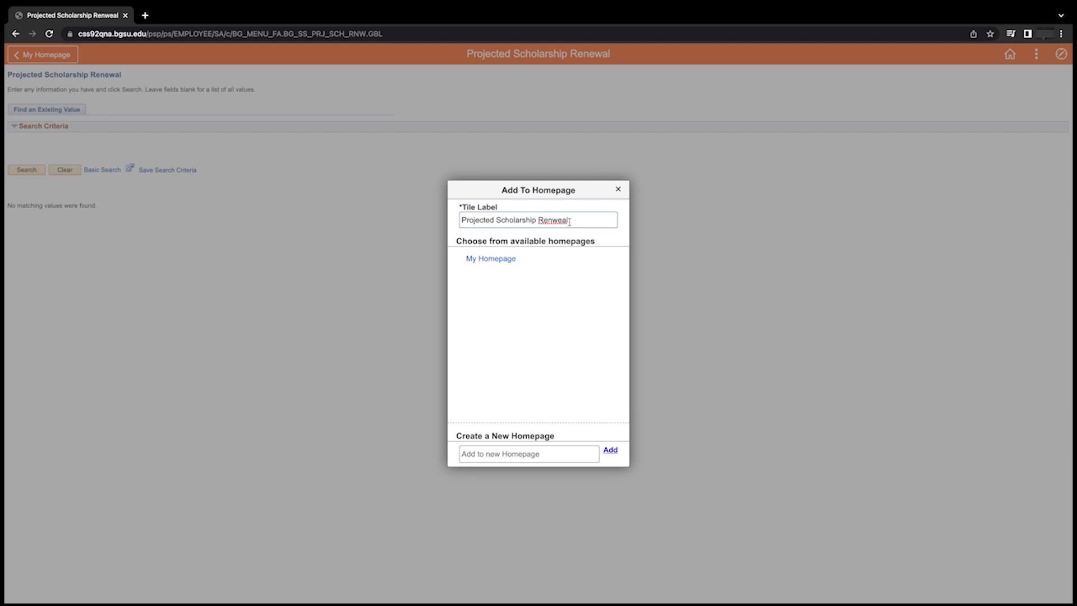
# - Relabel the tile 'Scholarship Renewal', pin it to My Homepage, and confirm
pyautogui.moveTo(575, 221); pyautogui.dragTo(454, 223)
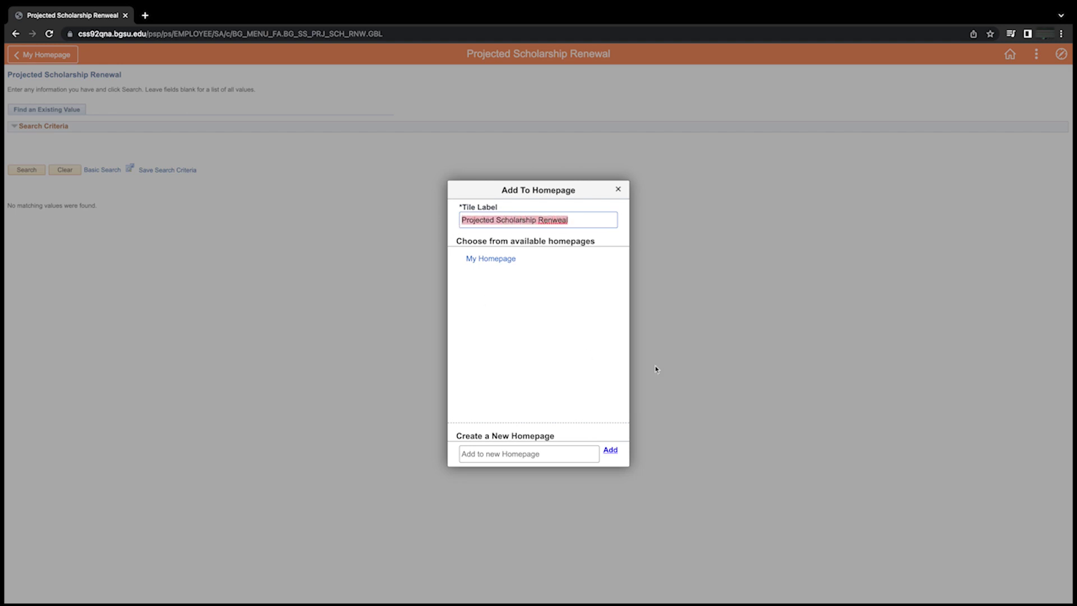
pyautogui.write('Scholarship Renewal')
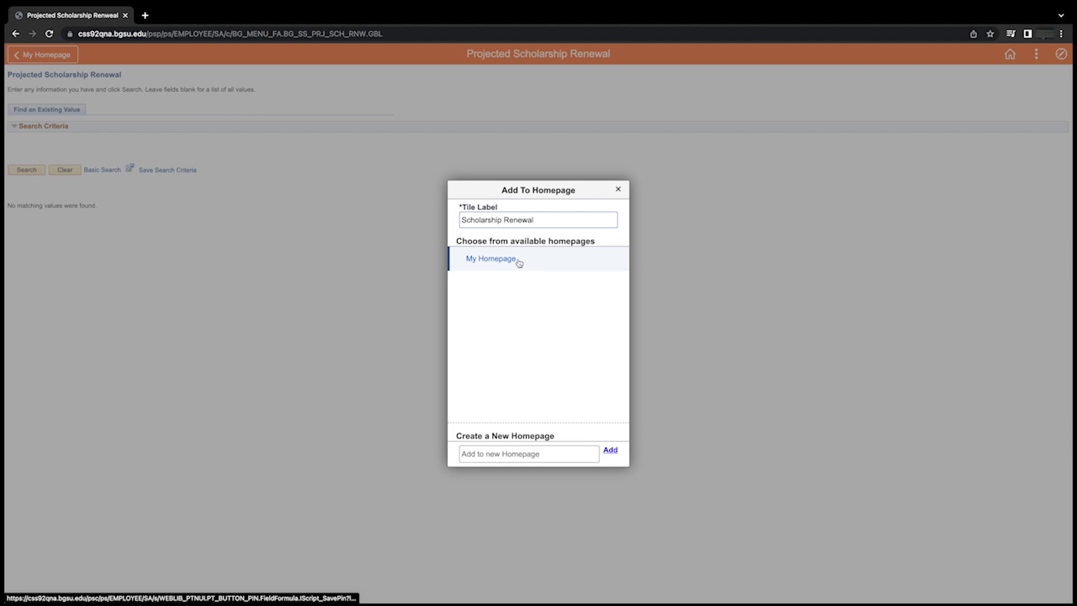
pyautogui.click(491, 259)
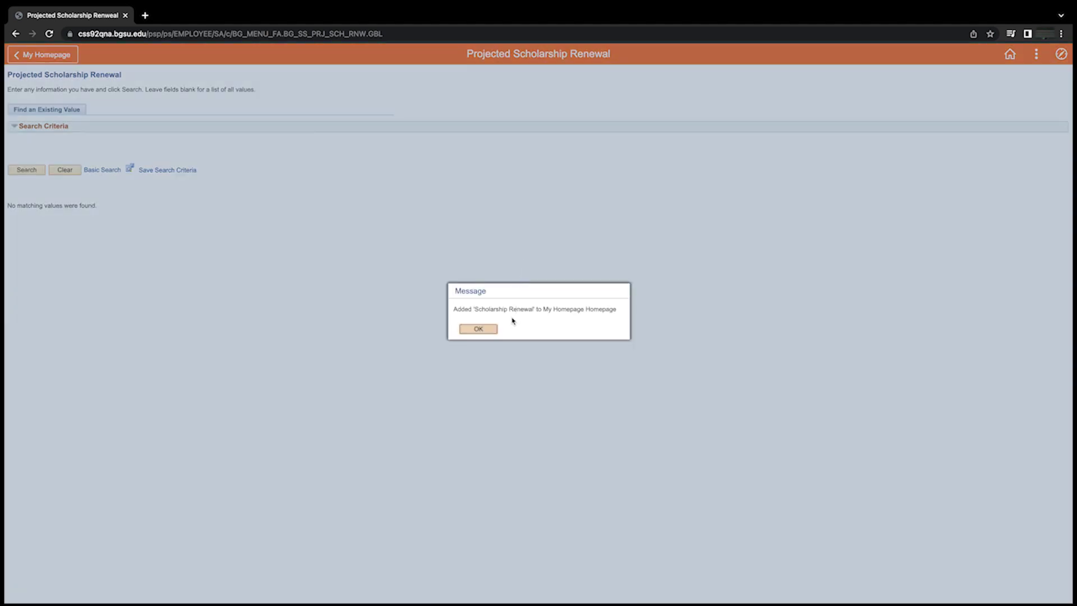
pyautogui.click(483, 333)
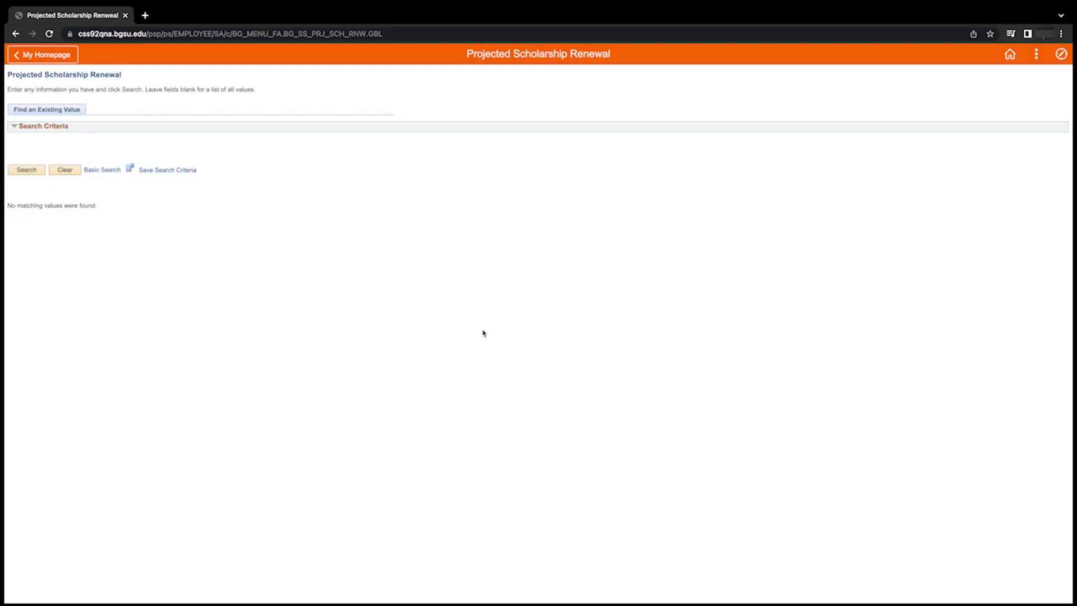
pyautogui.click(1010, 56)
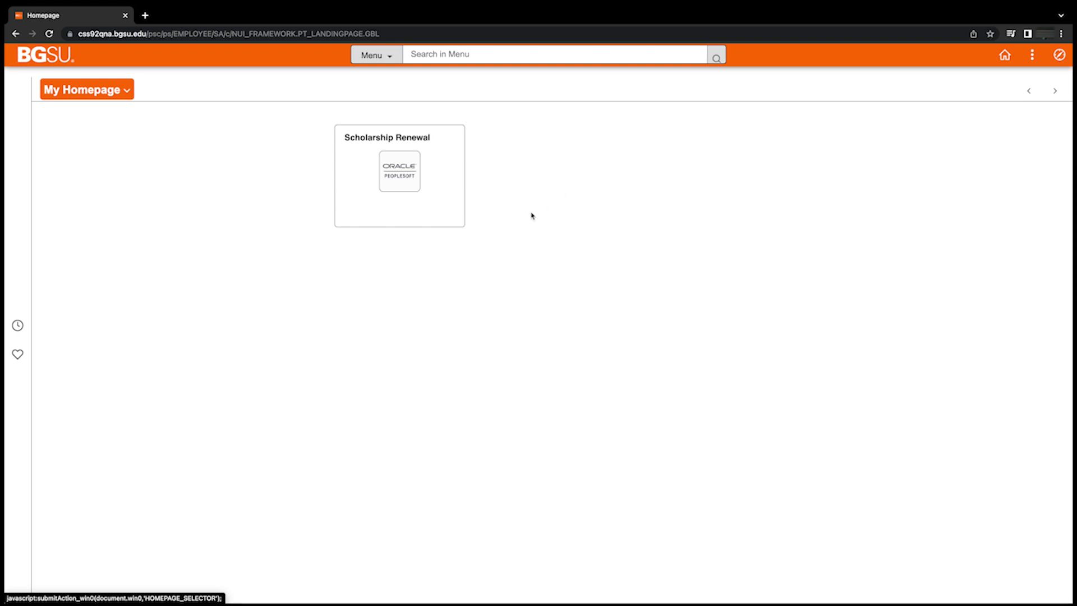
# - Open Personalize Homepage from the homepage's Actions menu
pyautogui.click(1033, 58)
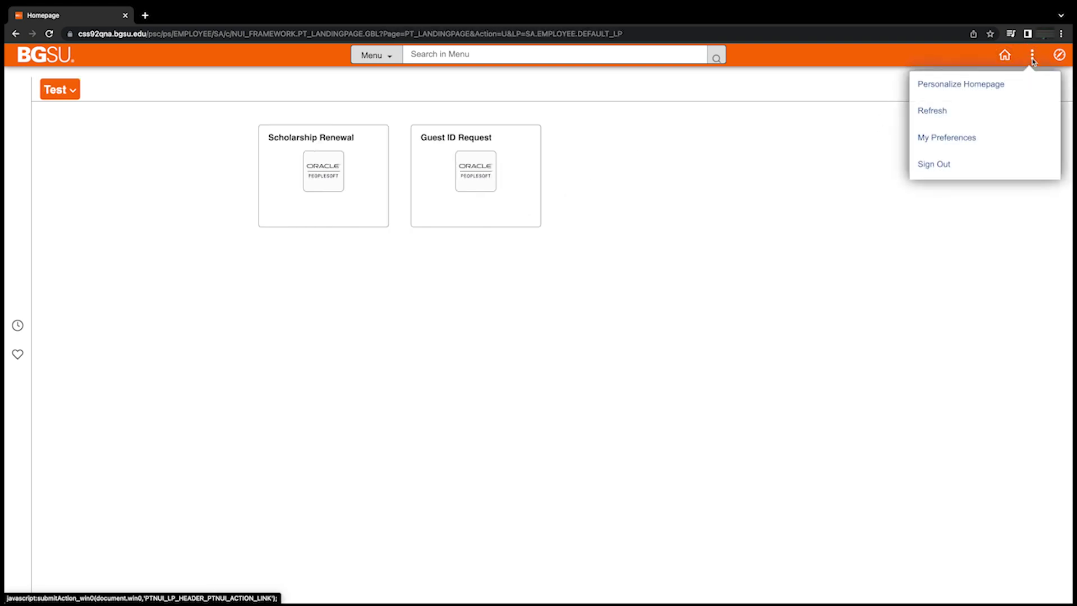
pyautogui.click(1010, 87)
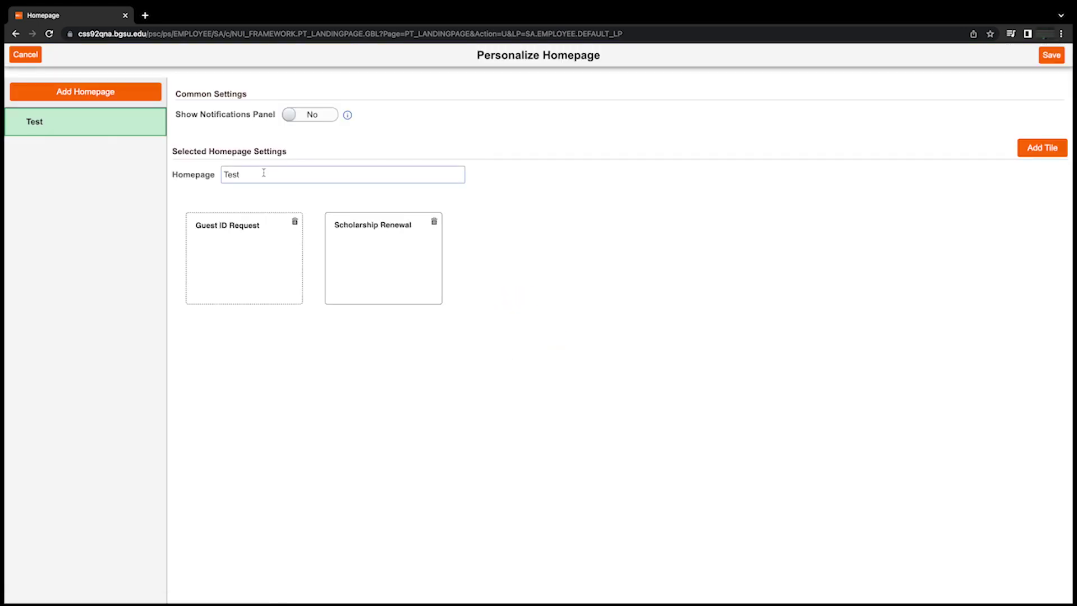
# - Rename the Test homepage to 'Falcon'
pyautogui.click(264, 173)
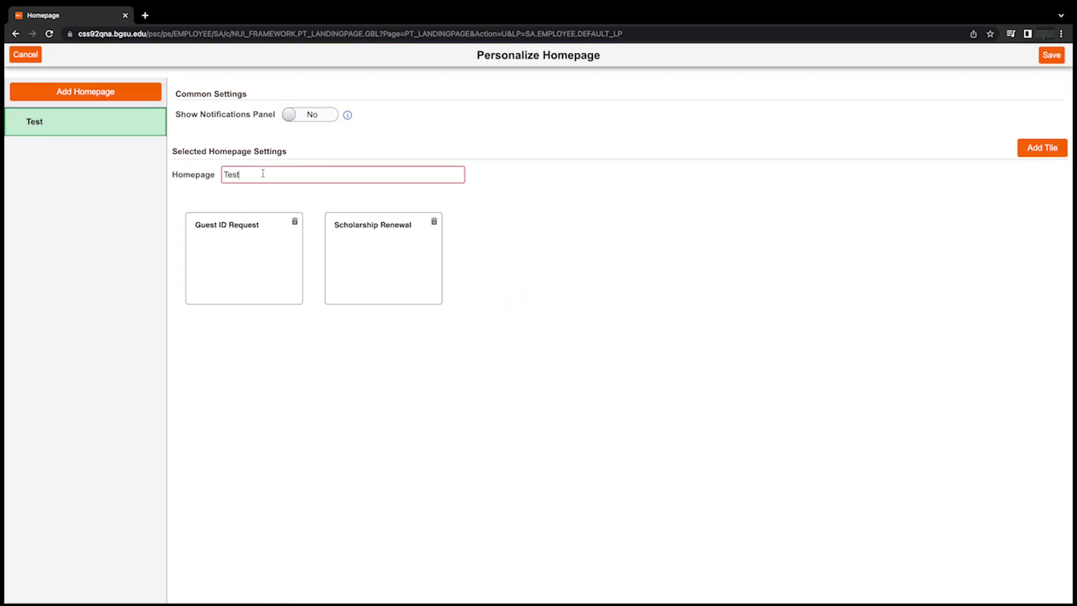
pyautogui.moveTo(263, 173); pyautogui.dragTo(215, 180)
pyautogui.write('Fa')
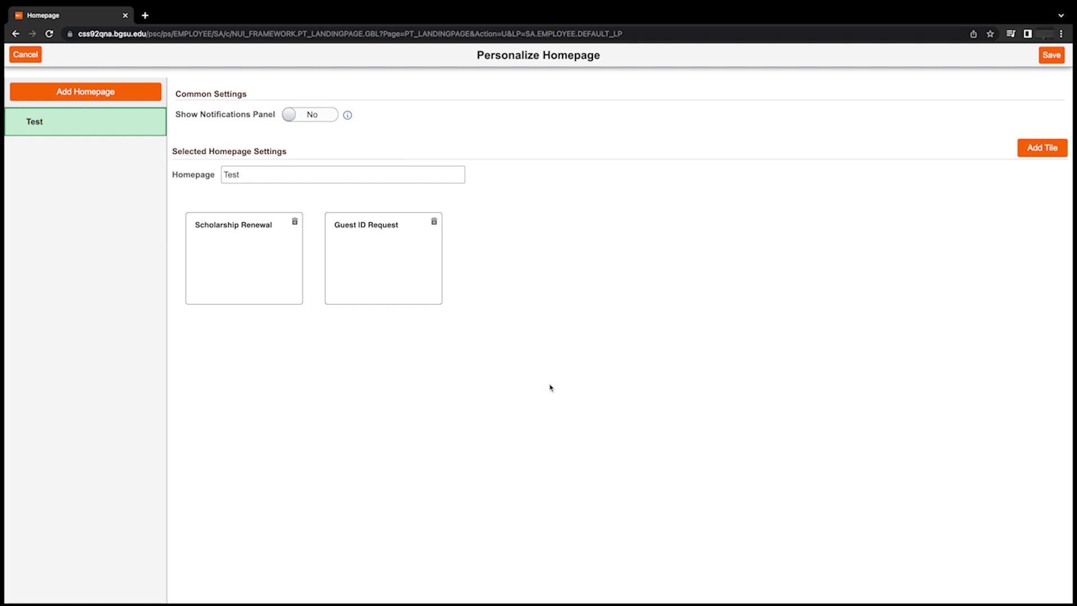
# - Remove the Guest ID Request tile, turn on the notifications panel, and save
pyautogui.moveTo(351, 278); pyautogui.dragTo(206, 272)
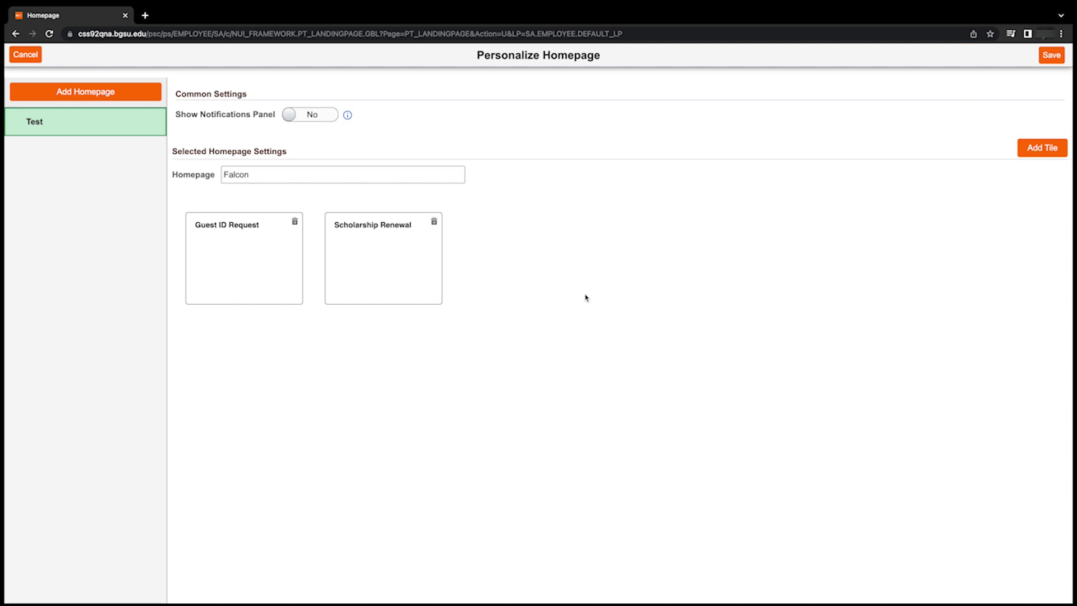
pyautogui.click(295, 222)
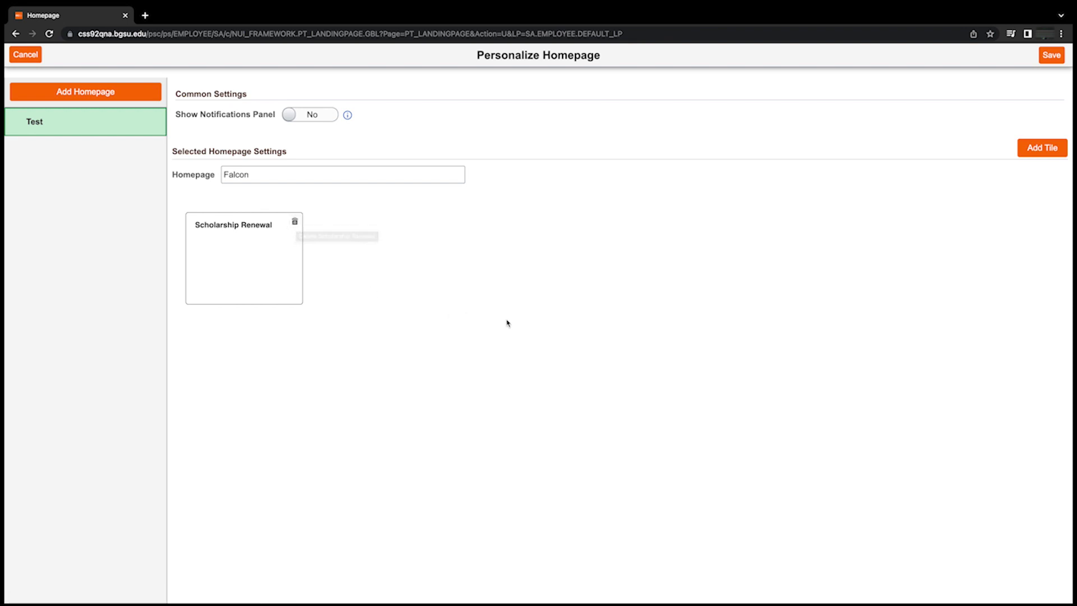
pyautogui.click(304, 118)
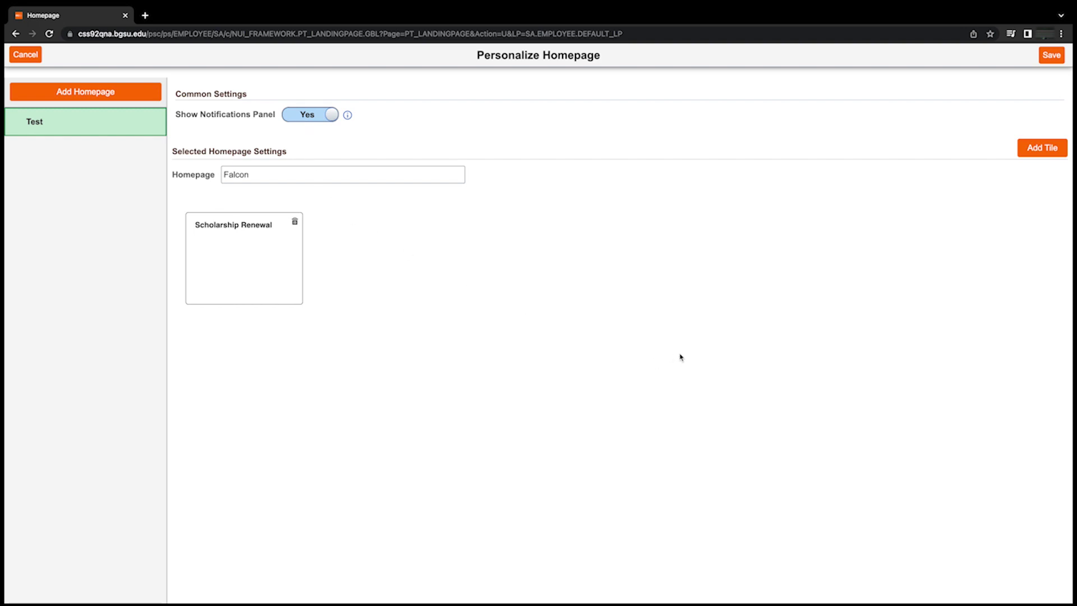
pyautogui.click(1046, 55)
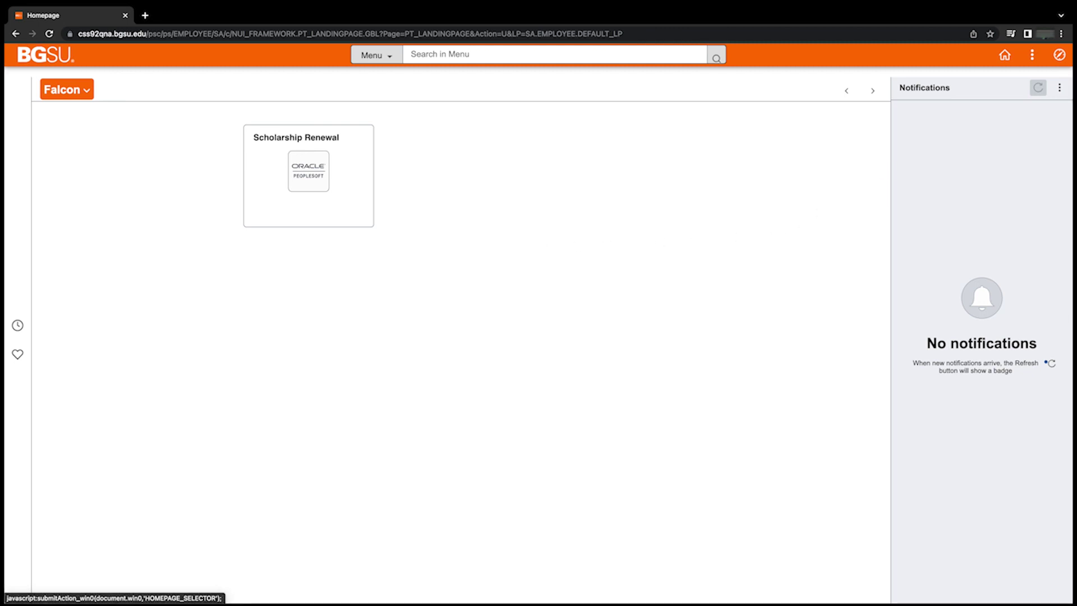
# - Add a new homepage named 'Falcon 2' in Personalize Homepage and save it
pyautogui.click(1031, 57)
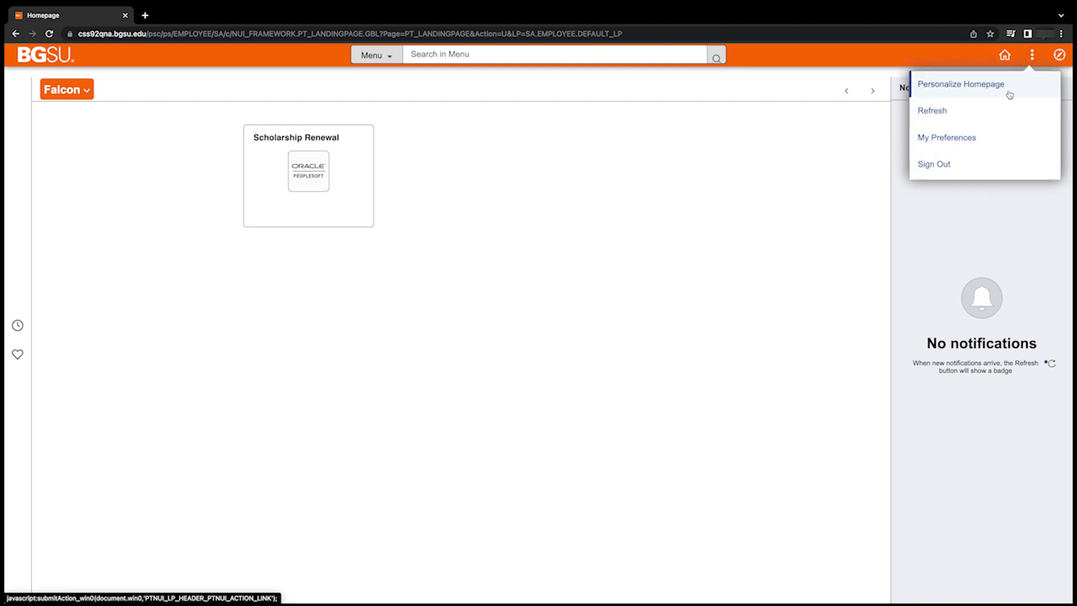
pyautogui.click(1009, 94)
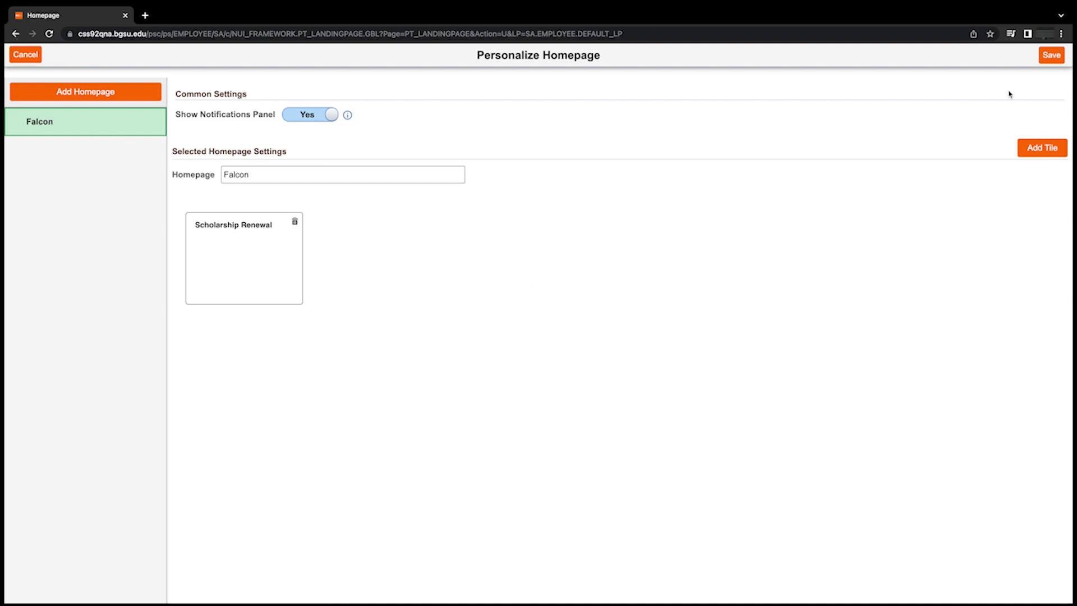
pyautogui.click(93, 95)
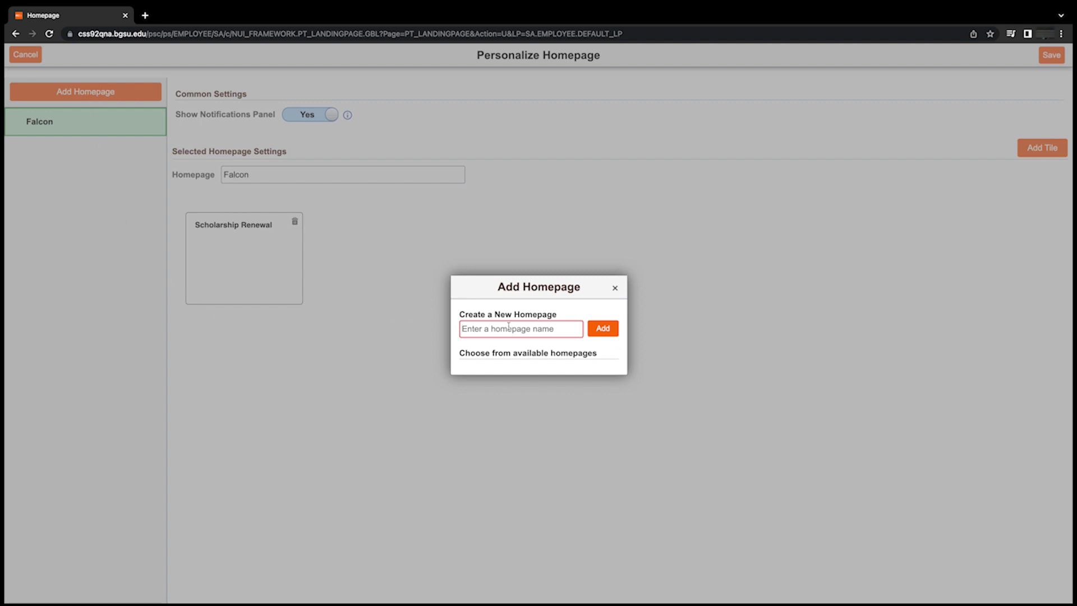
pyautogui.write('Falcon 2')
pyautogui.click(602, 332)
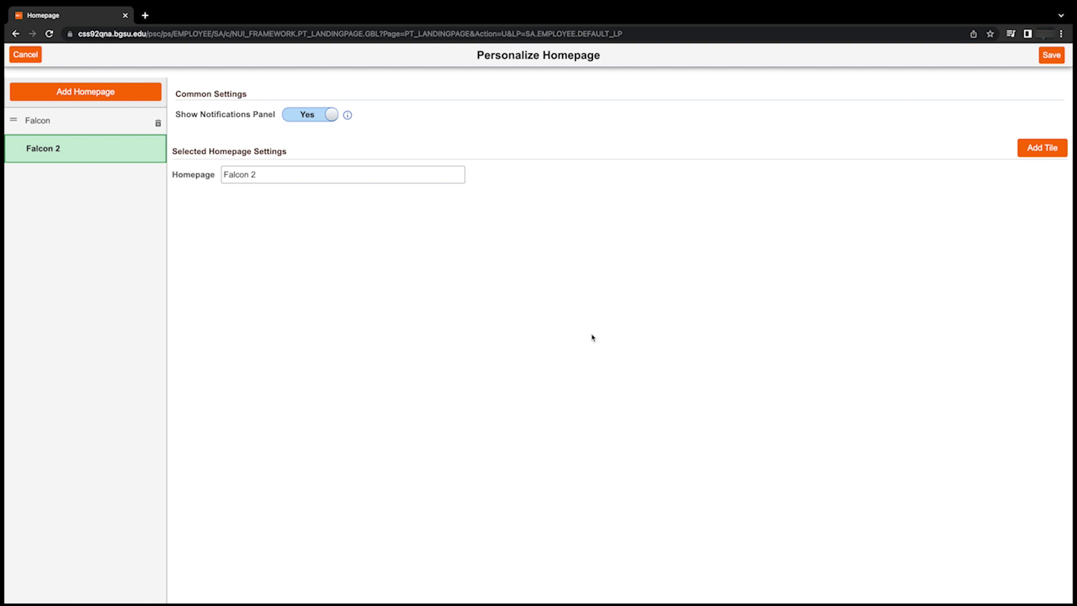
pyautogui.click(1050, 56)
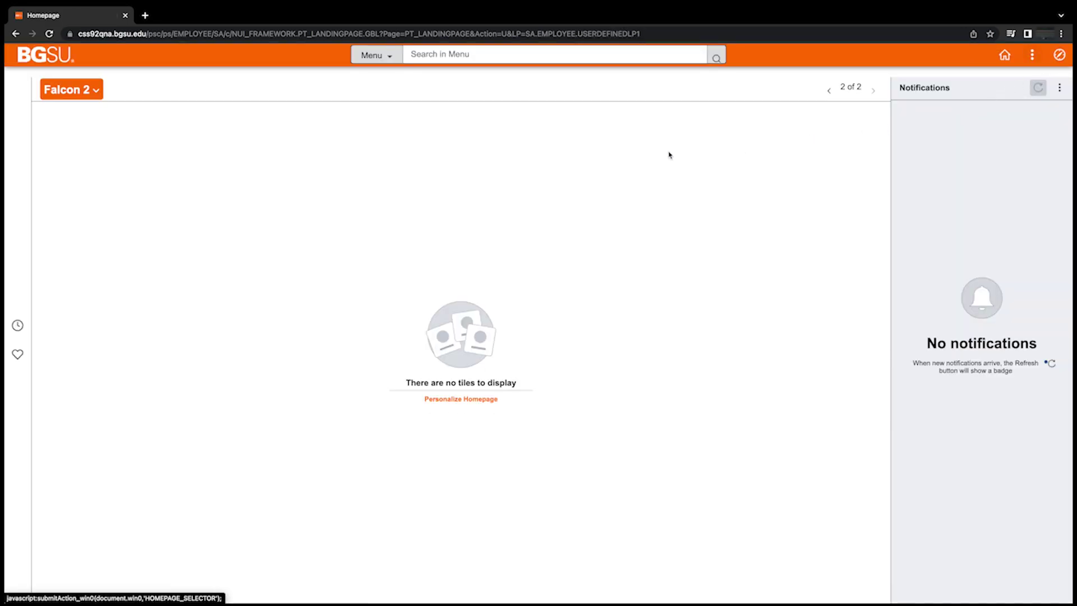
# - Pick Falcon from the homepage dropdown
pyautogui.click(86, 97)
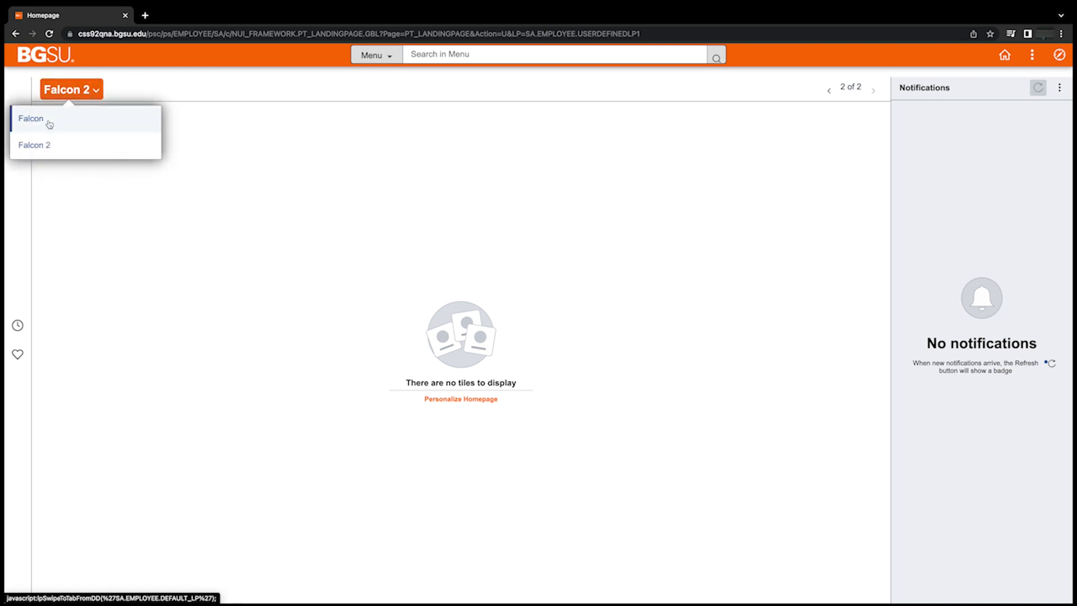
pyautogui.click(49, 124)
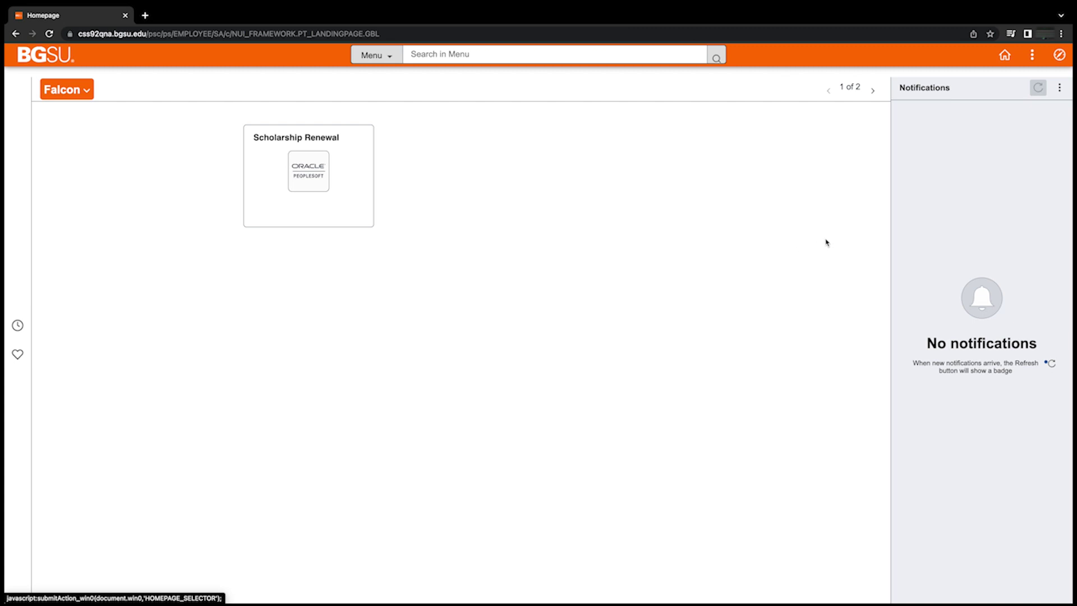
pyautogui.click(1059, 56)
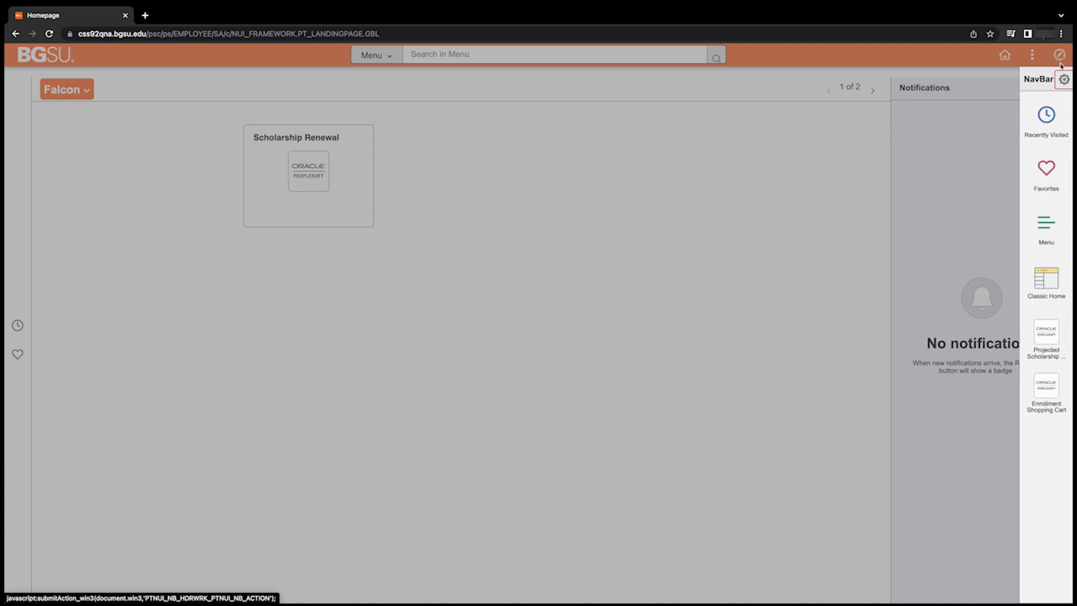
pyautogui.click(1064, 79)
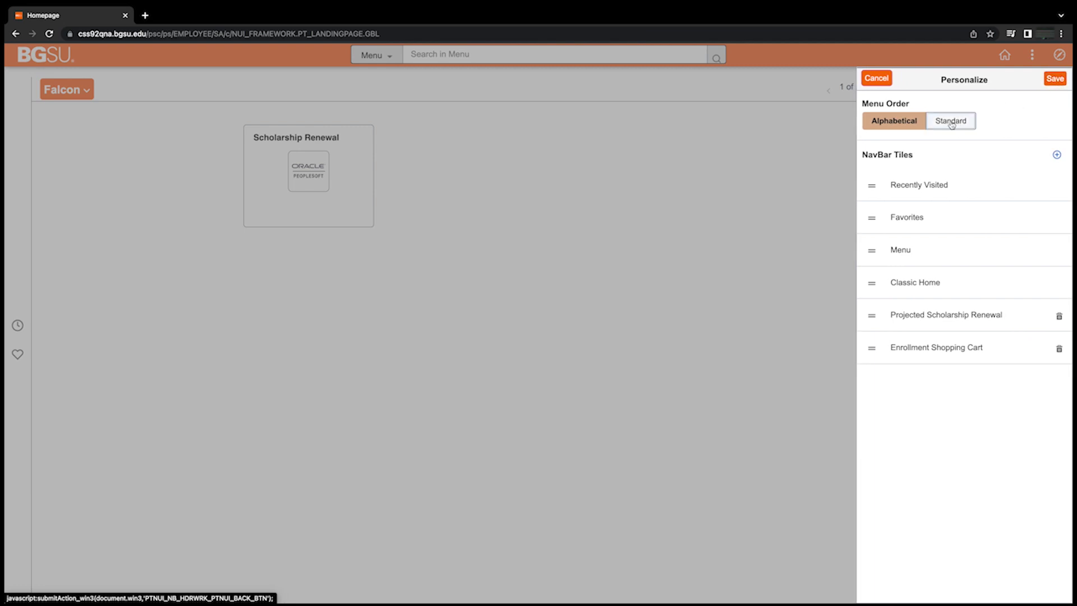
pyautogui.click(942, 126)
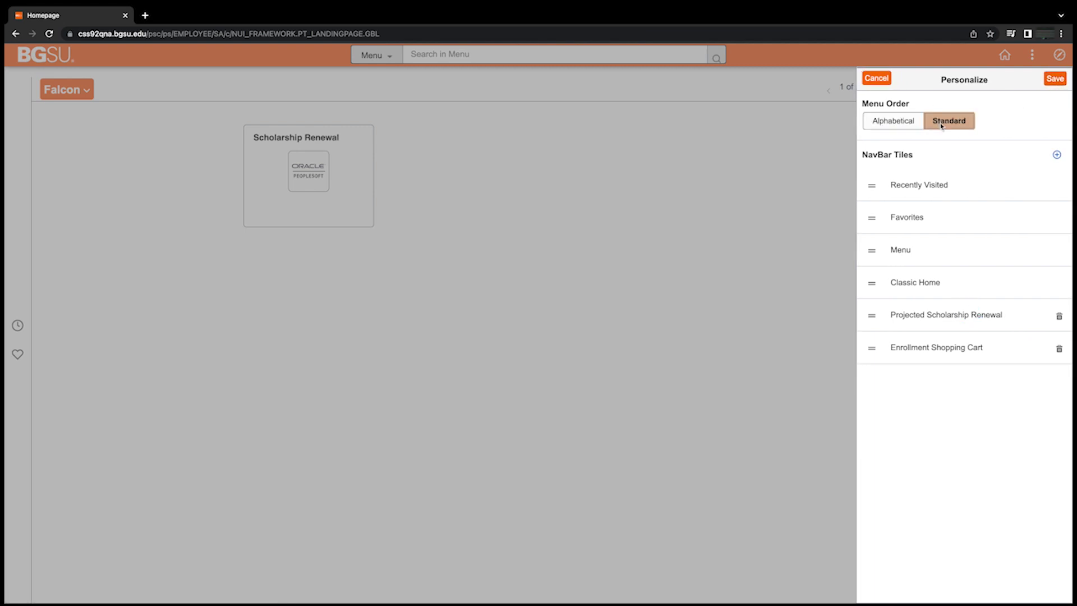
pyautogui.click(890, 128)
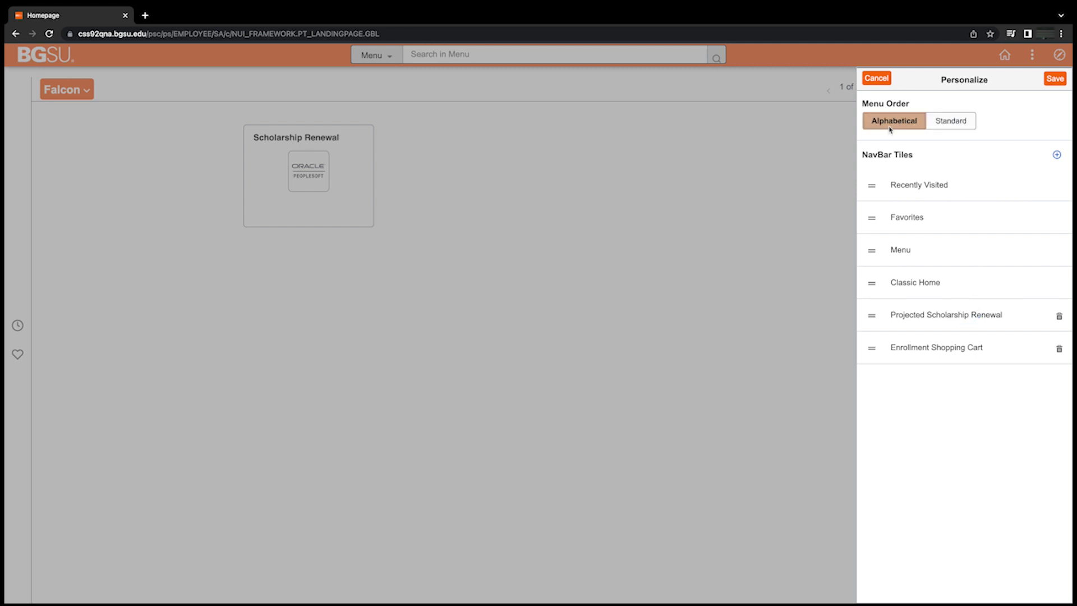
pyautogui.click(1056, 79)
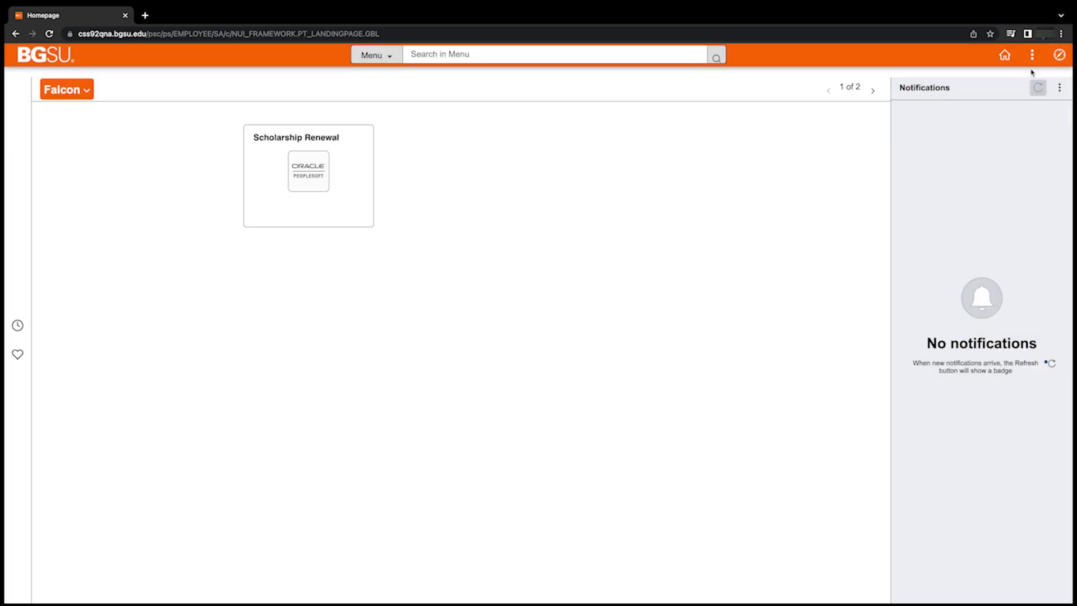
# - Sign out through the header's three-dot Actions menu
pyautogui.click(1032, 54)
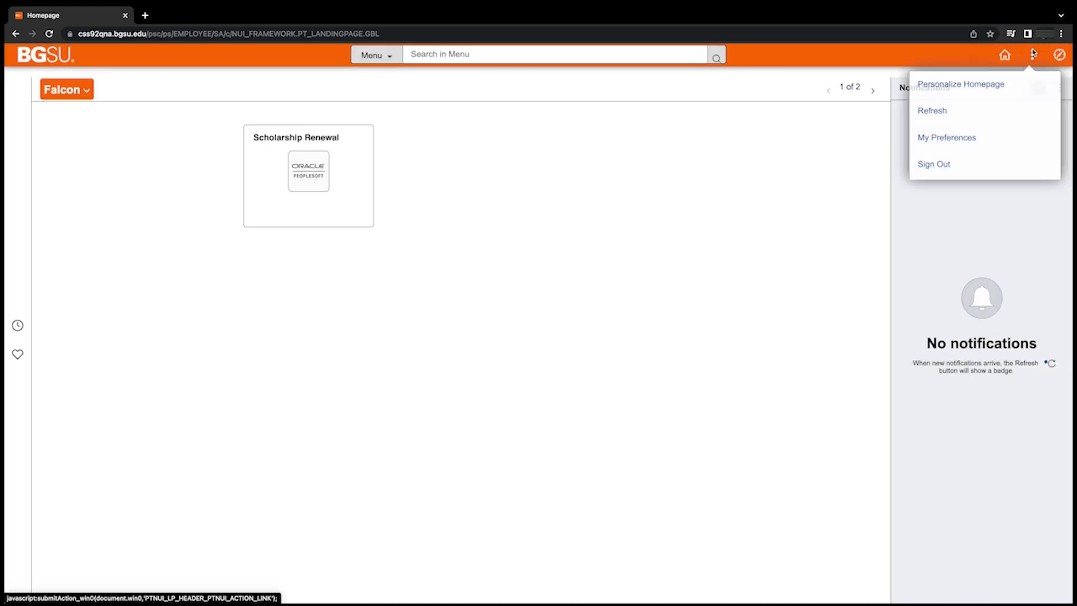
pyautogui.click(954, 170)
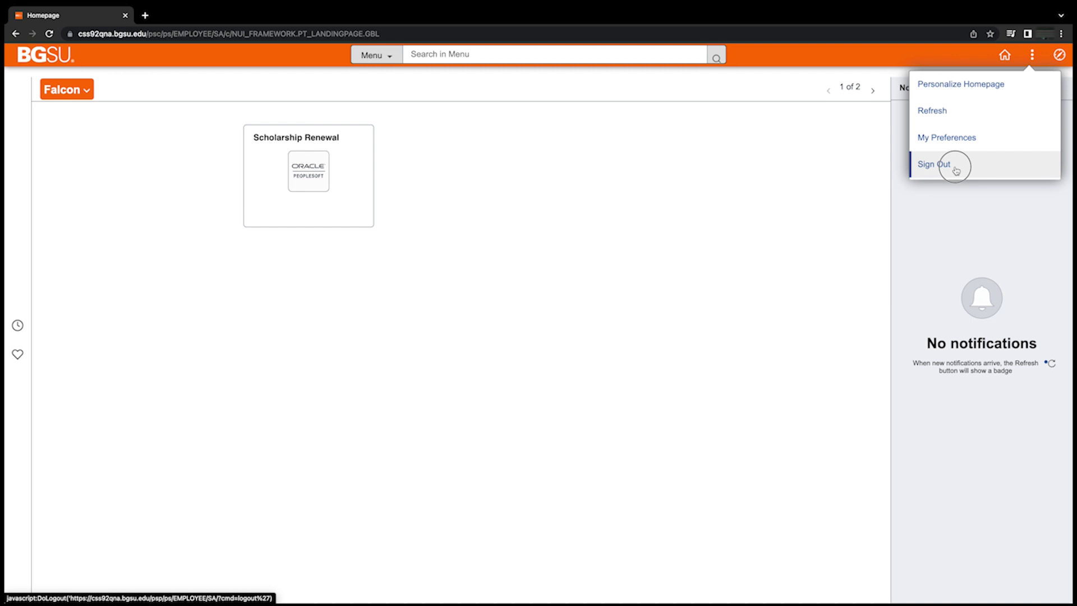